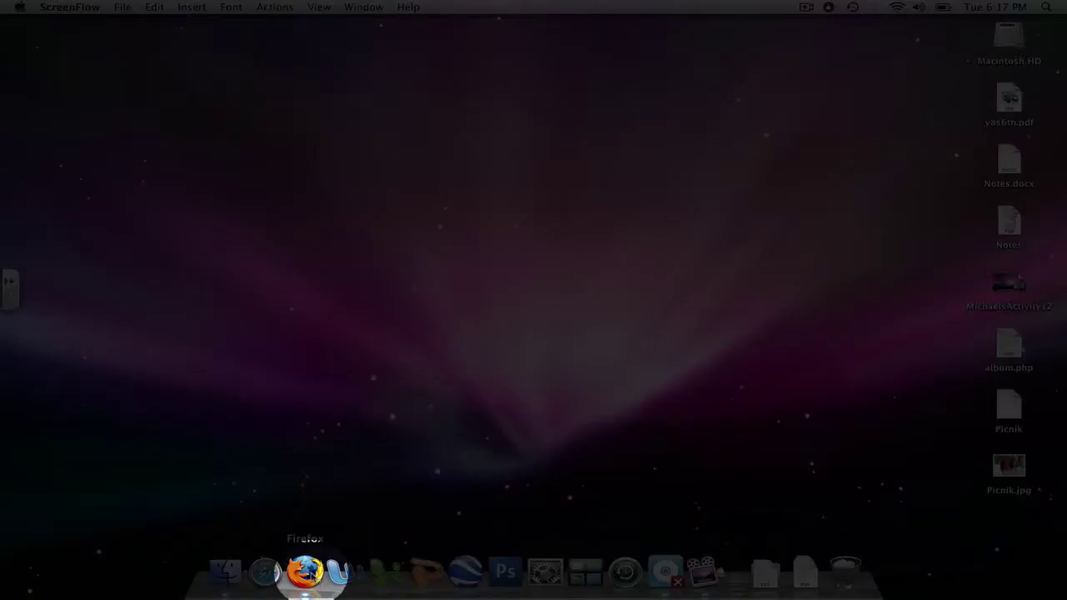
click(305, 572)
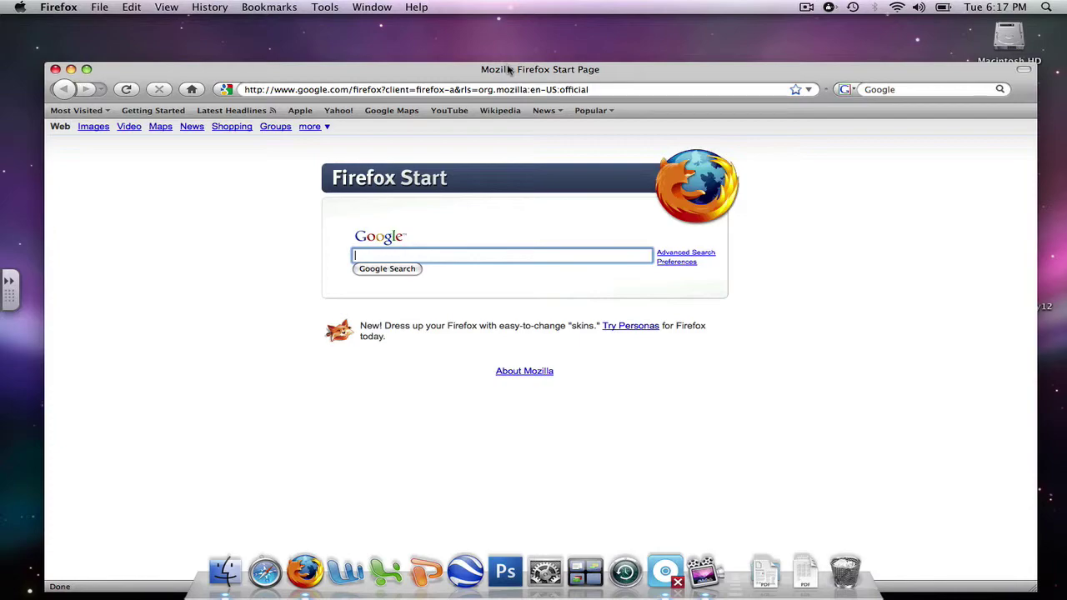
click(542, 89)
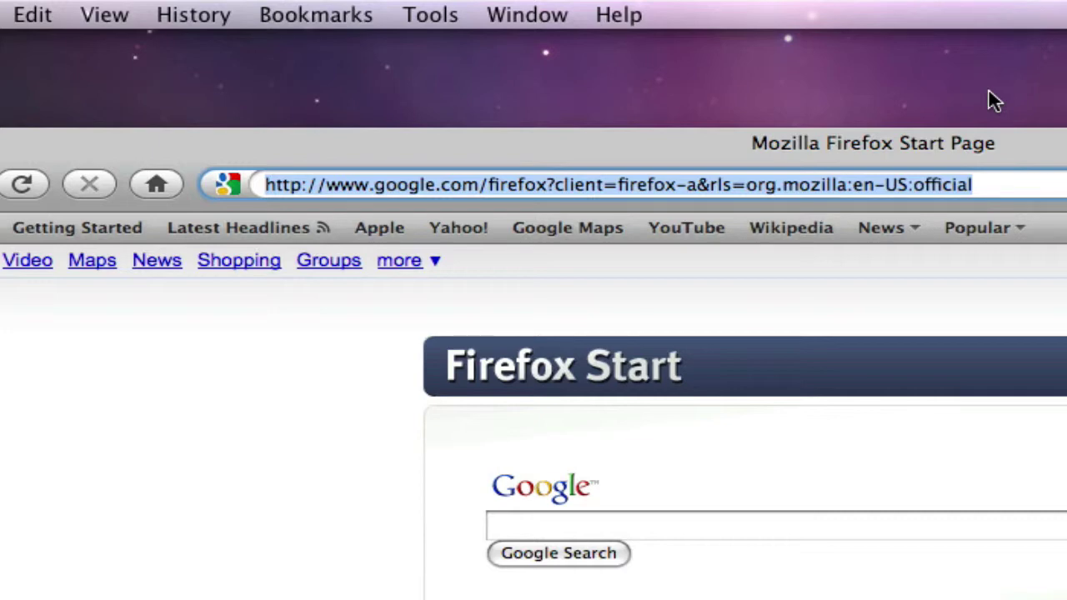
text(w)
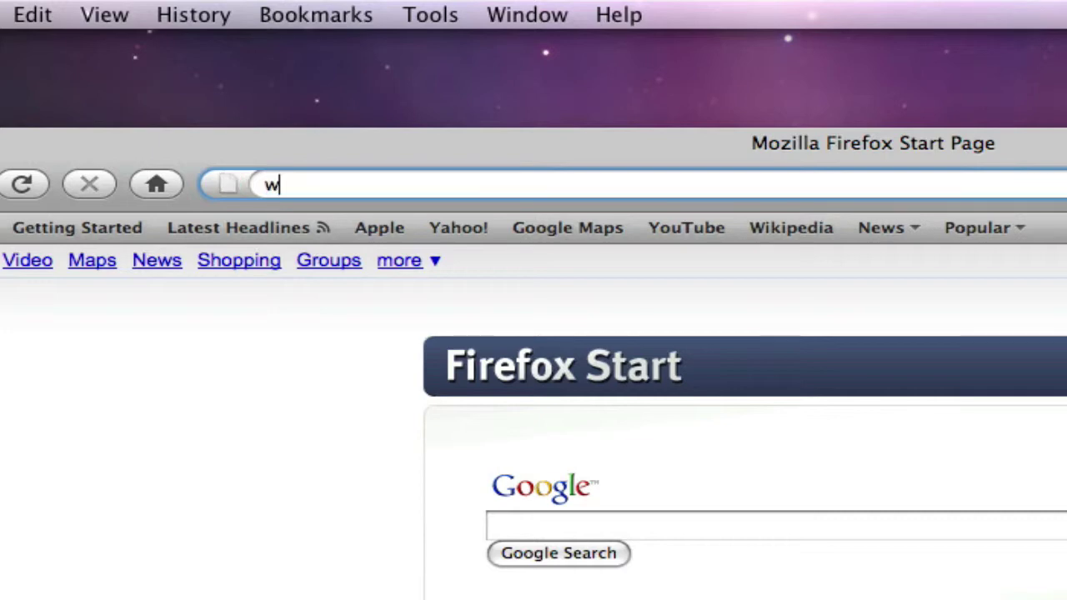
text(ww.p)
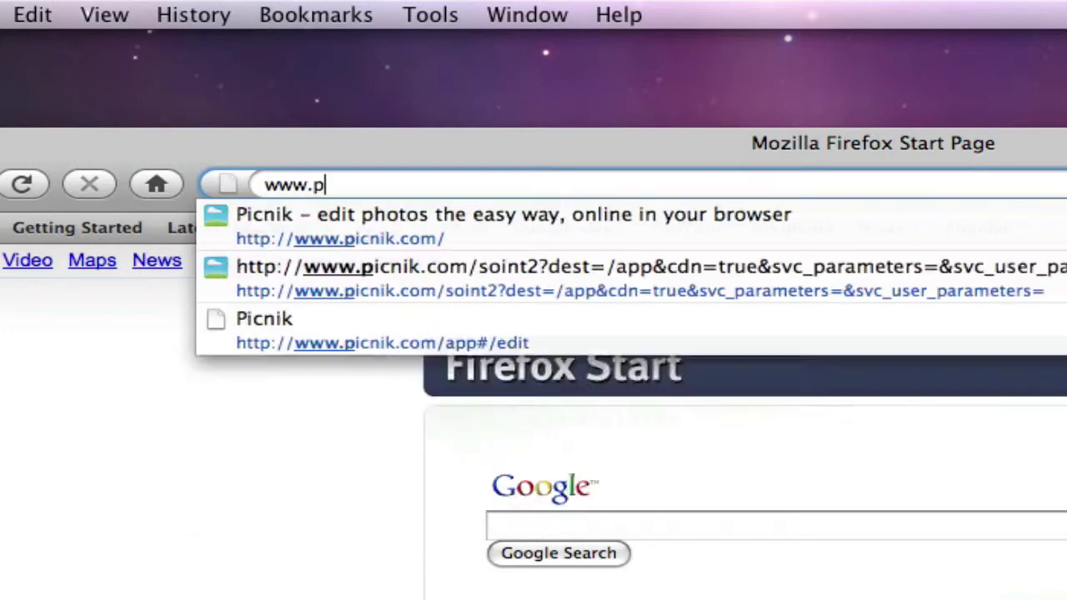
text(icnik.com)
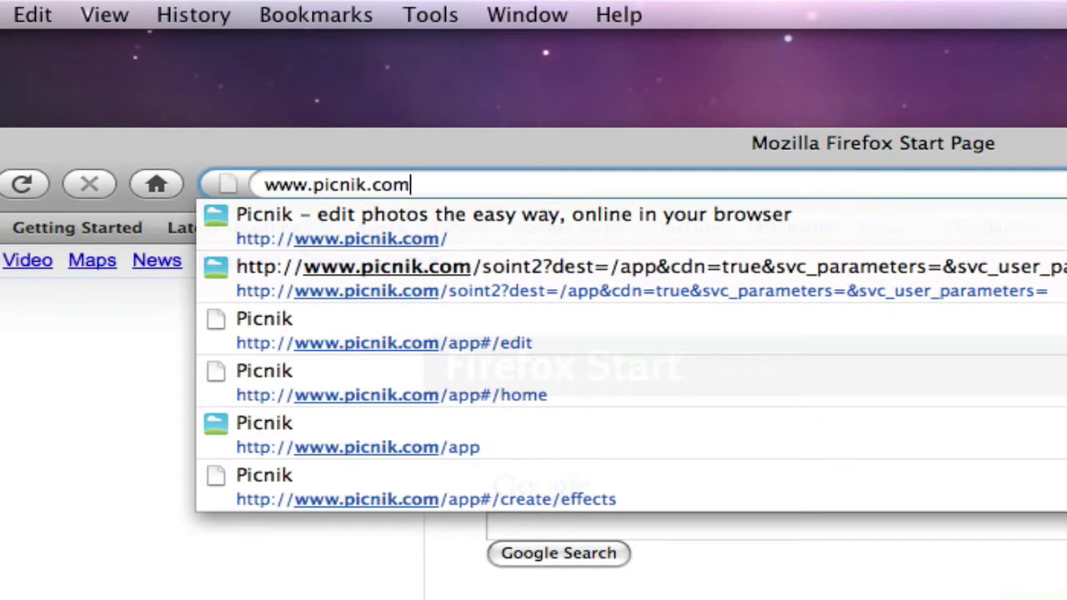
key(Return)
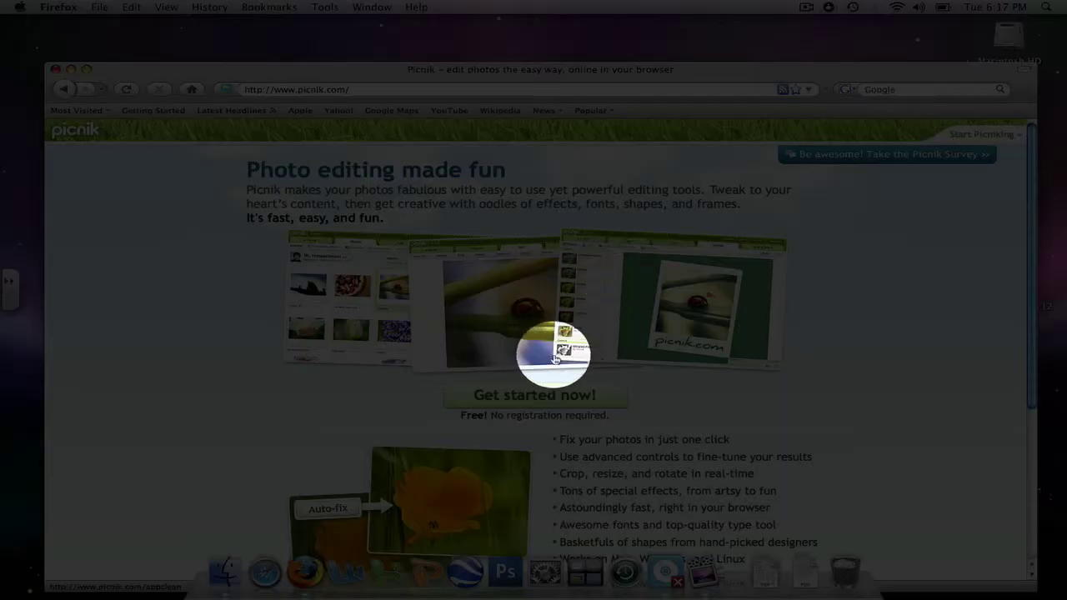
Start the Picnik editor and sign in with the account's username and password
click(530, 397)
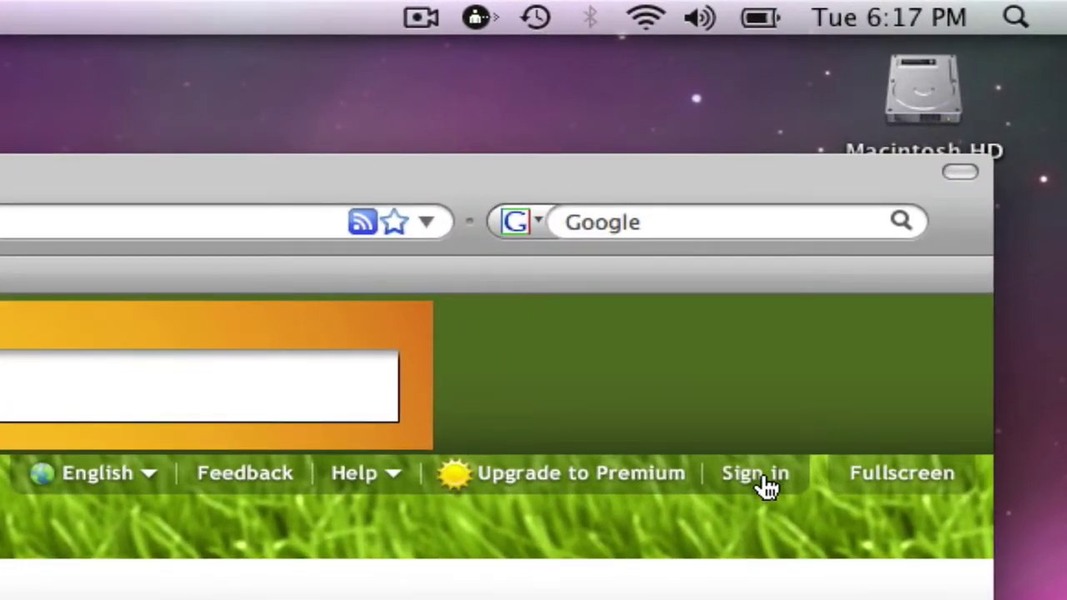
click(760, 475)
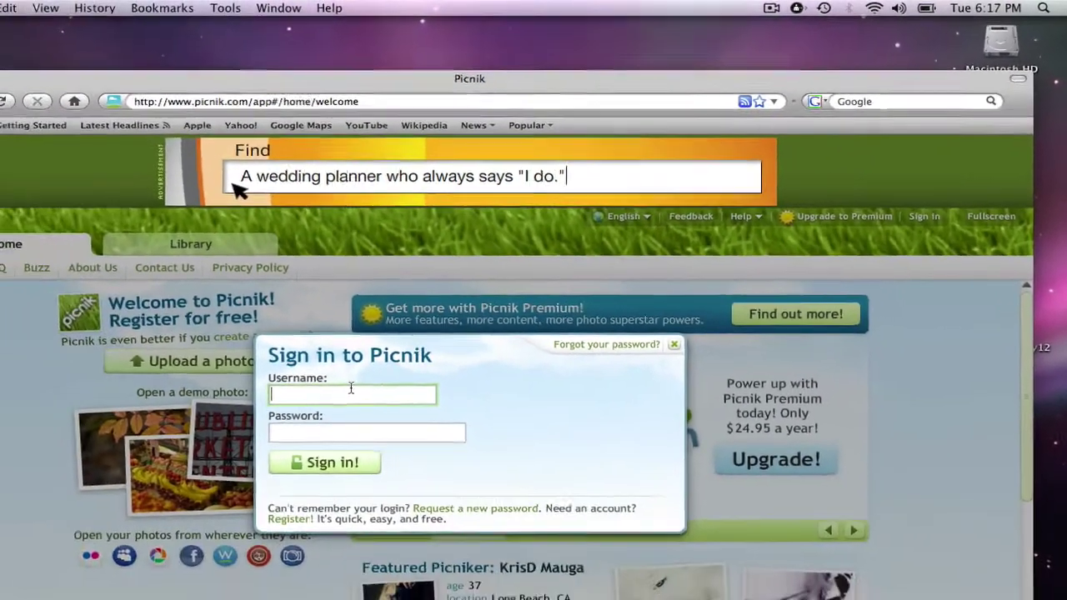
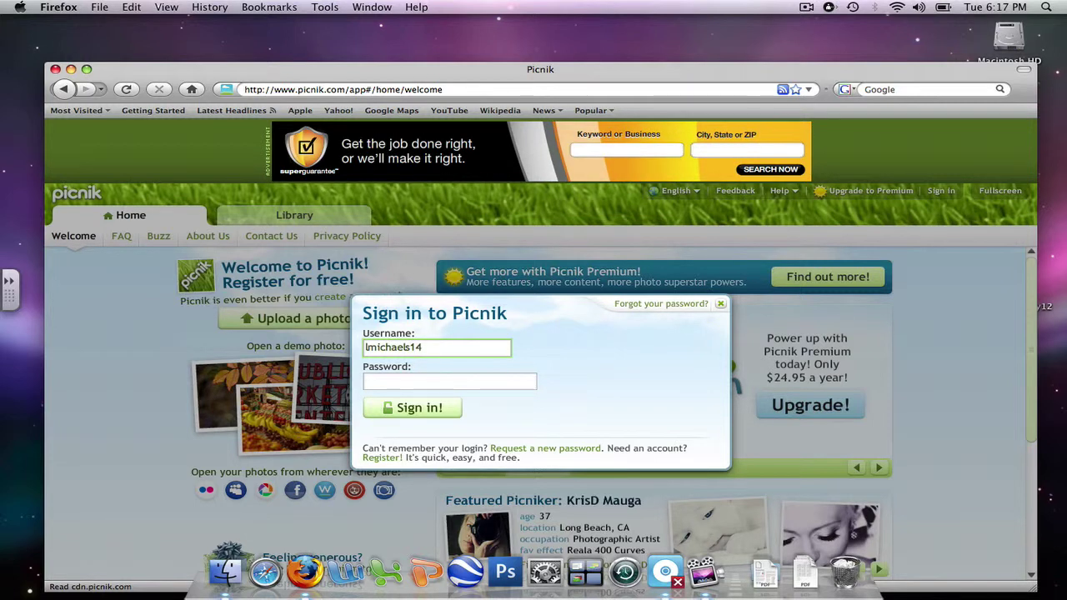
key(Tab)
text(p)
key(BackSpace)
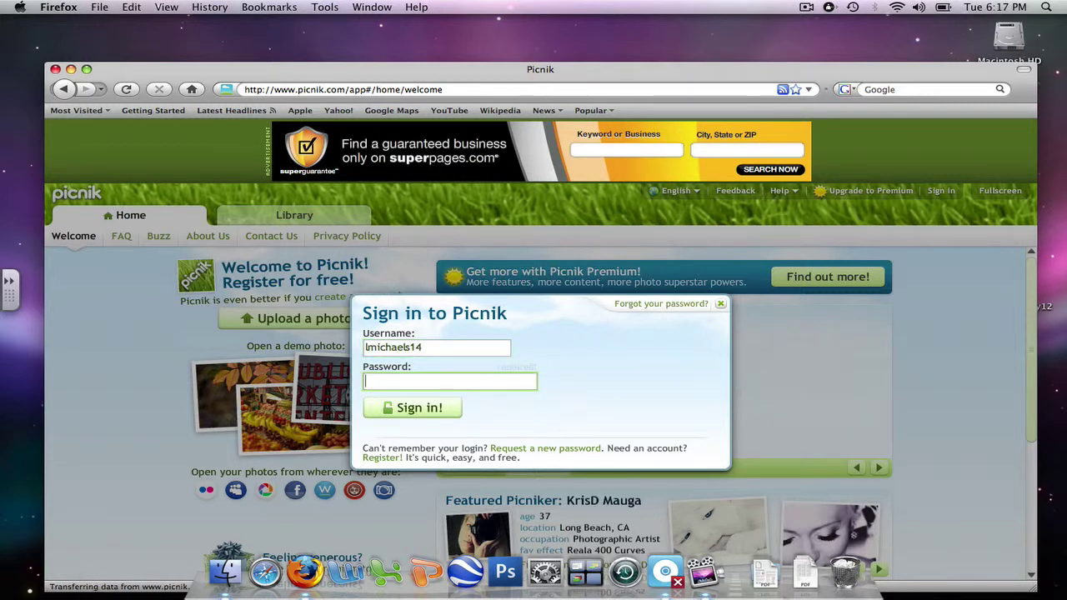
text(*****)
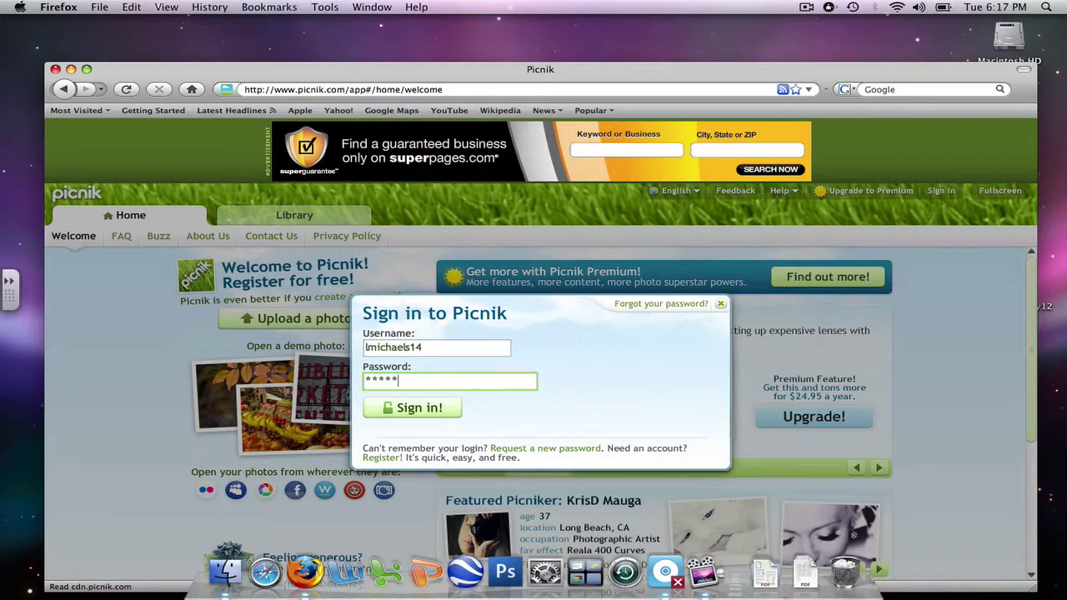
text(***)
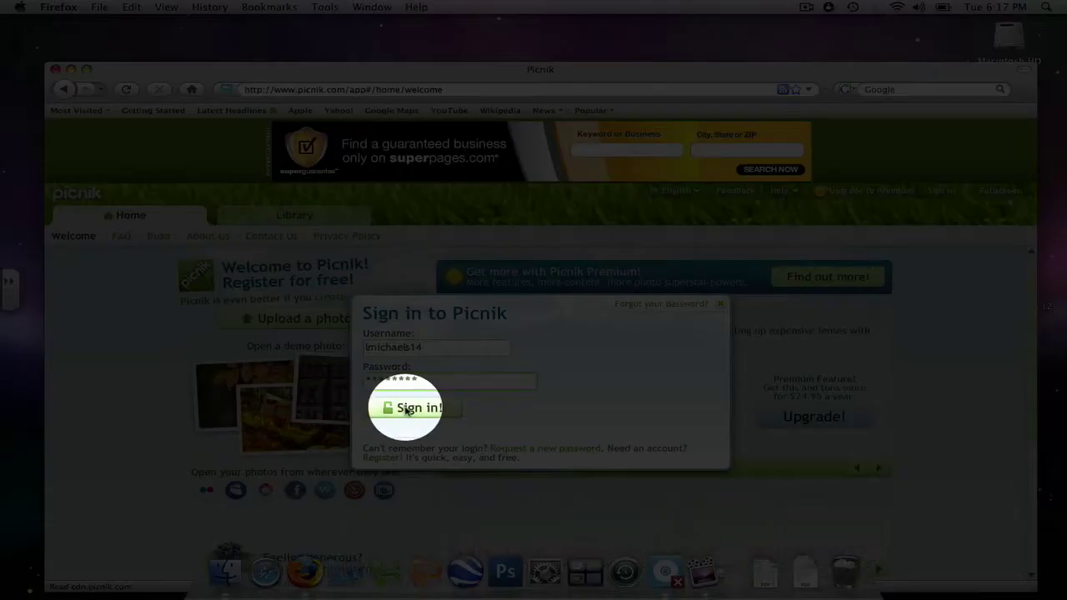
click(406, 408)
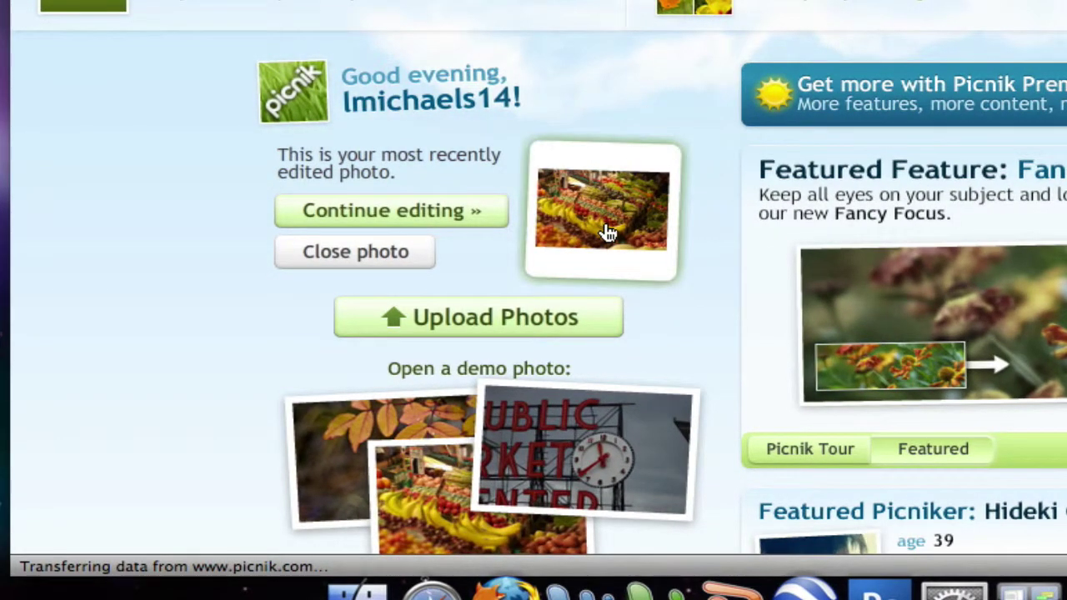
Upload Picnik.jpg from the Desktop into the editor
click(496, 317)
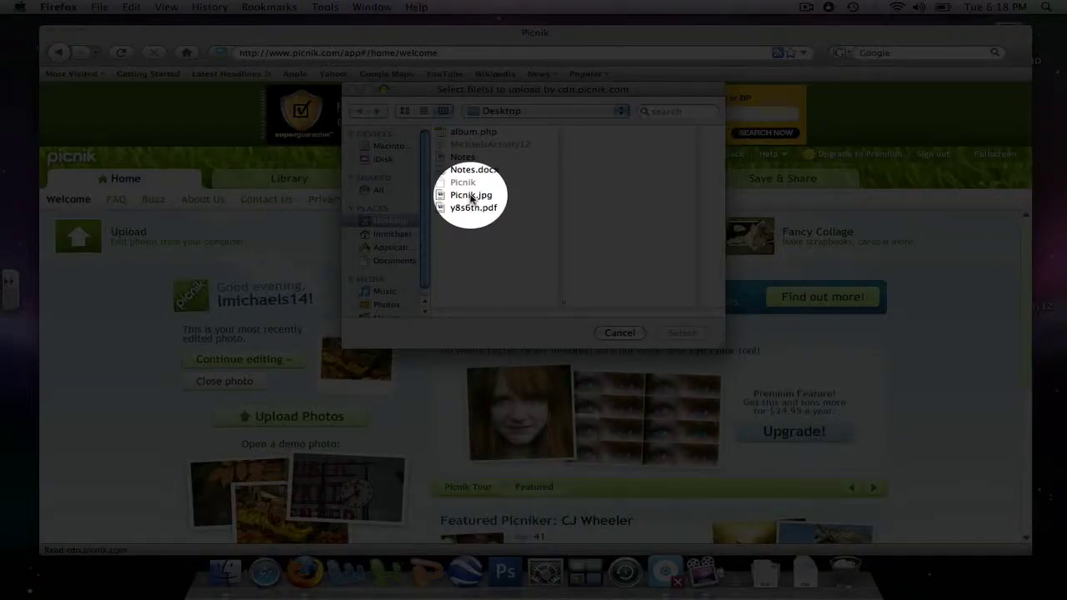
double_click(471, 196)
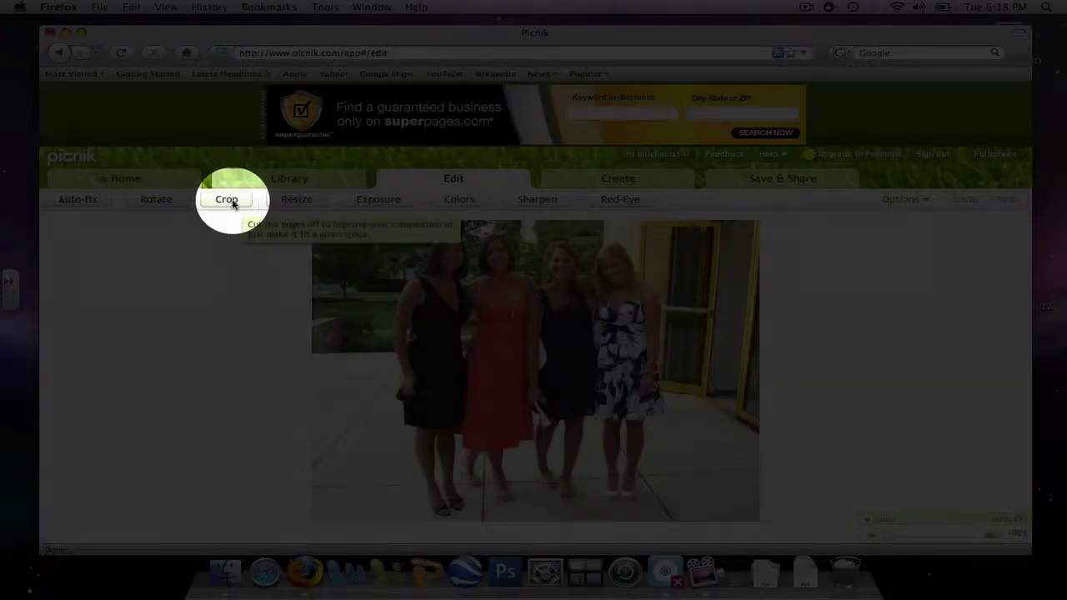
Crop the photo to 397 x 453, trimming the doorway and pavement on the right
click(232, 201)
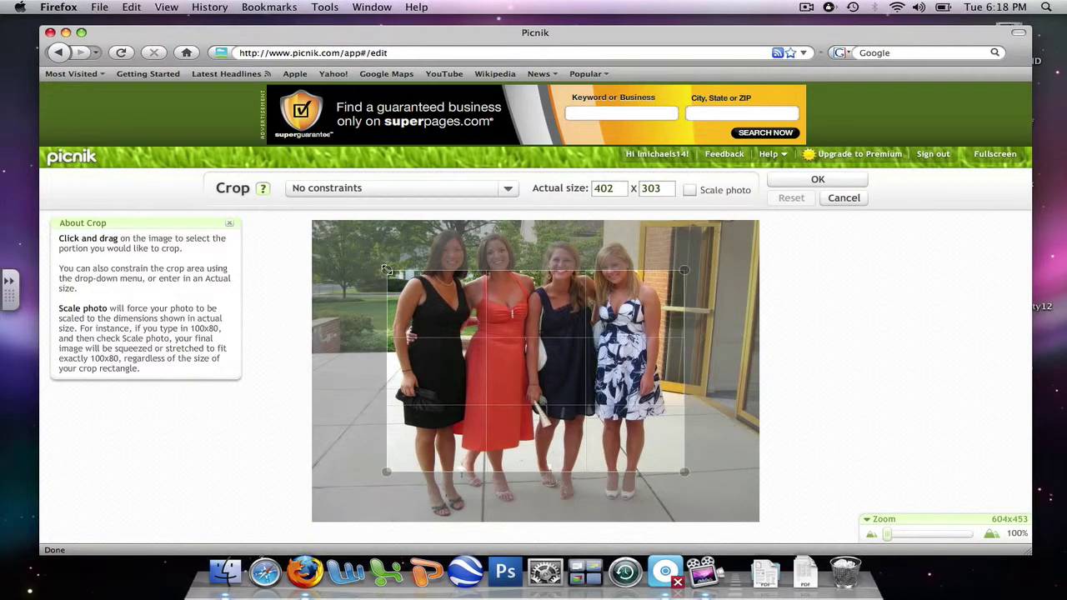
drag(386, 270, 380, 219)
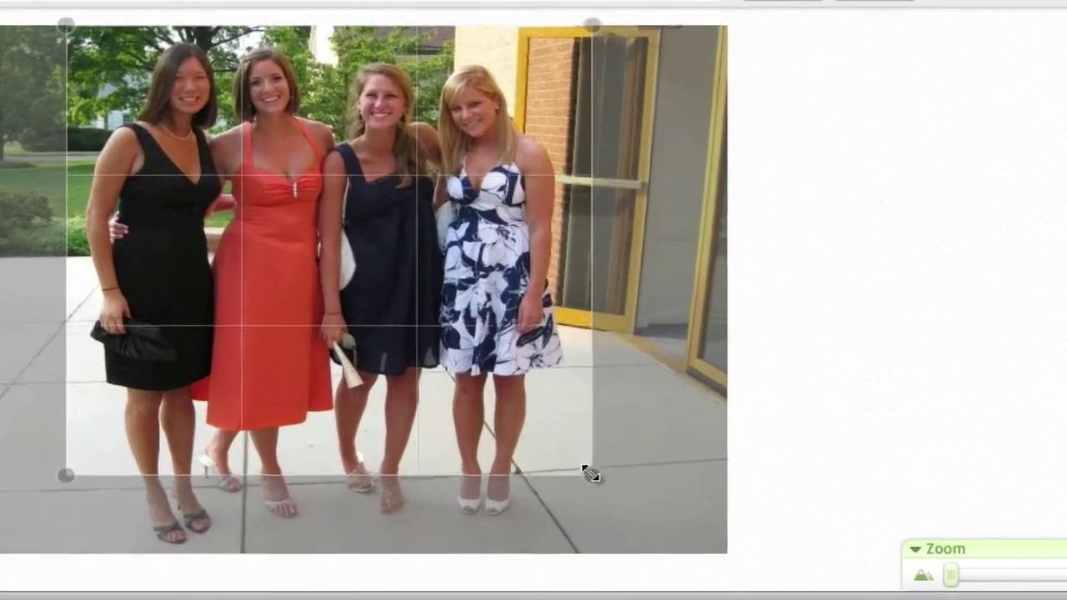
drag(590, 473, 579, 554)
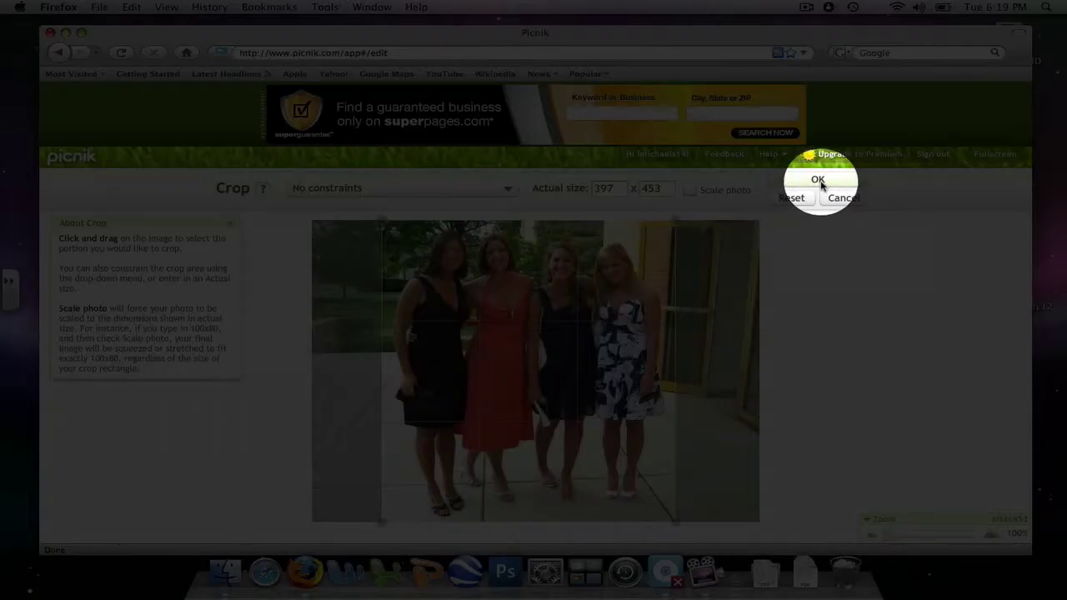
click(819, 182)
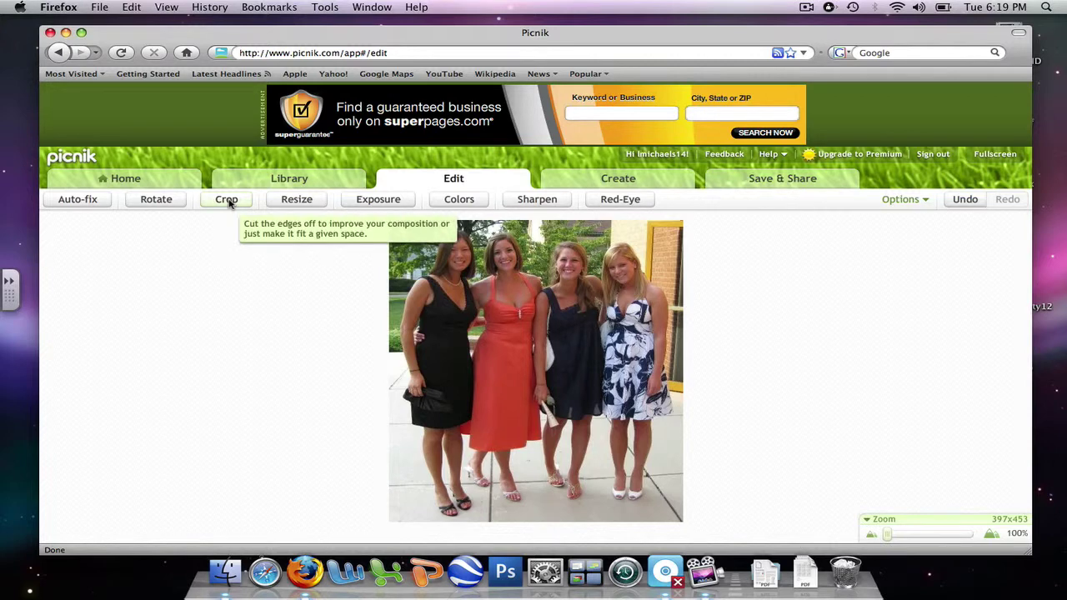
Crop again around the two right-hand women, leaving a 197 x 453 image
click(227, 200)
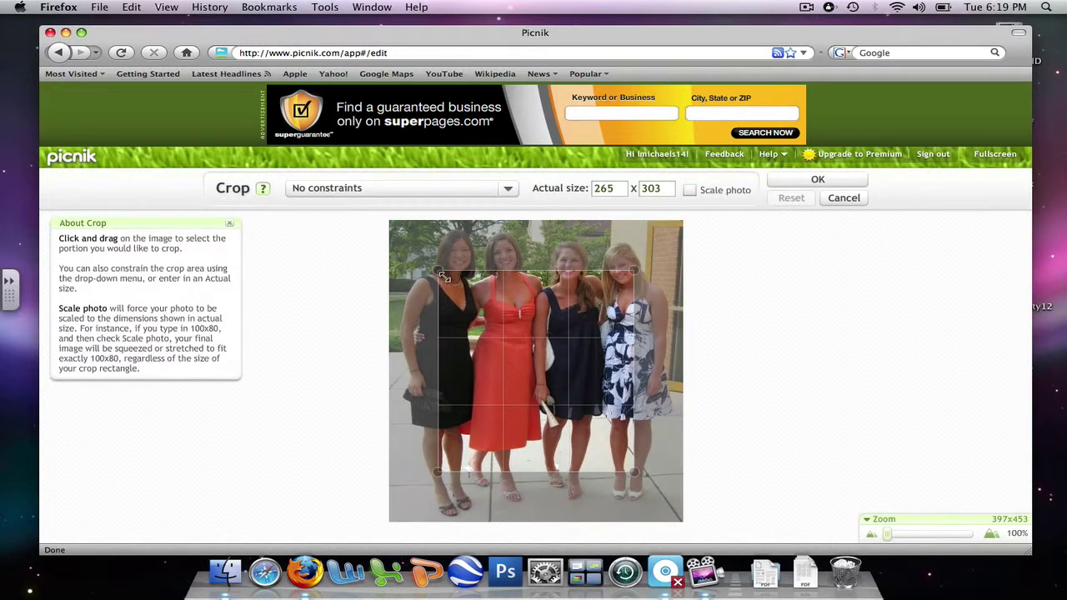
drag(440, 272, 535, 219)
drag(635, 219, 685, 215)
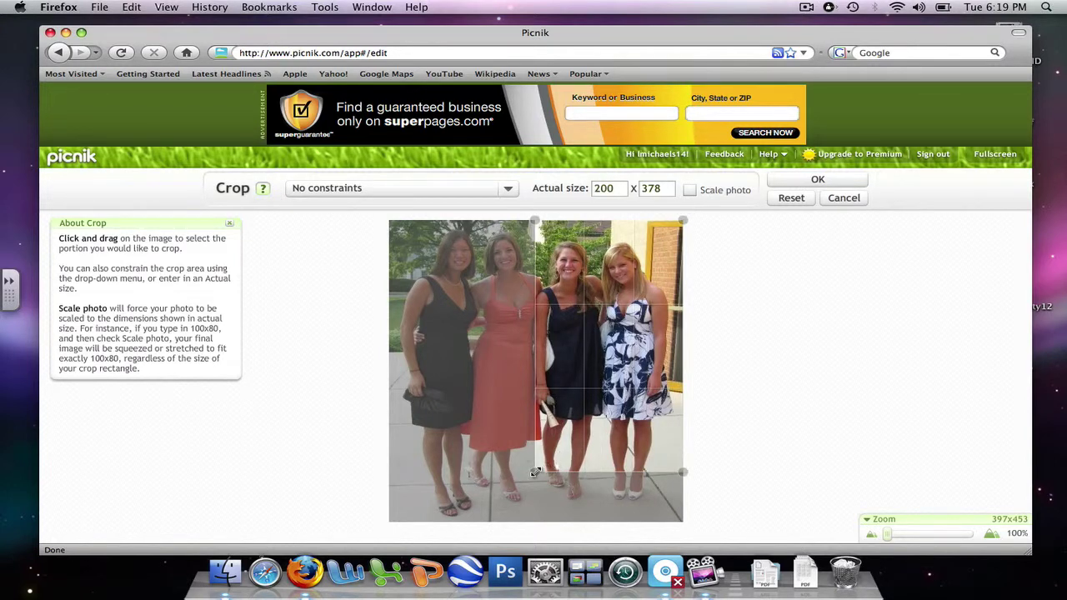
drag(535, 472, 539, 524)
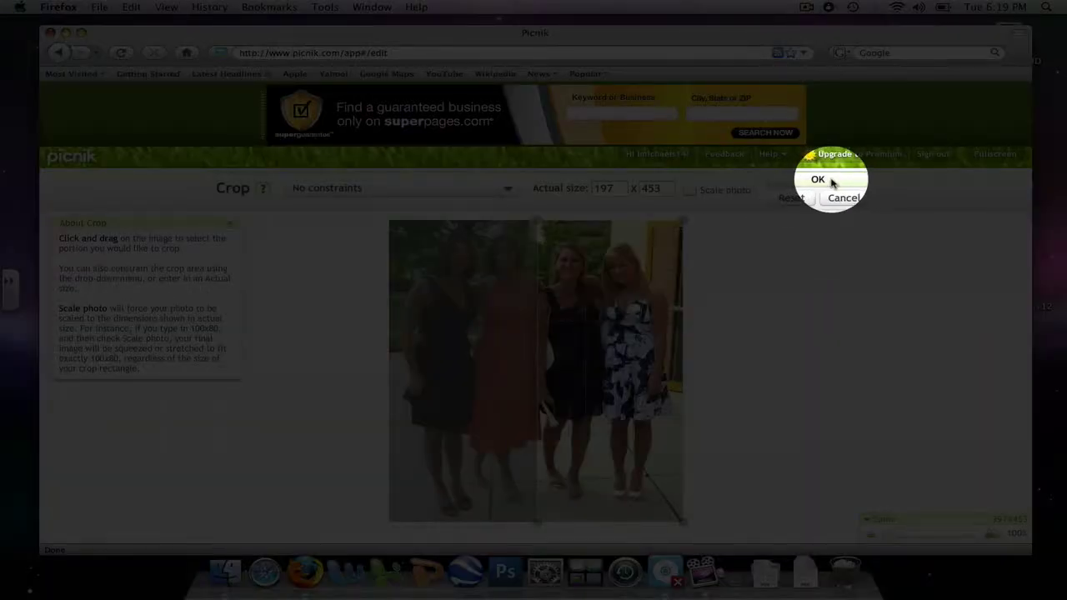
click(819, 179)
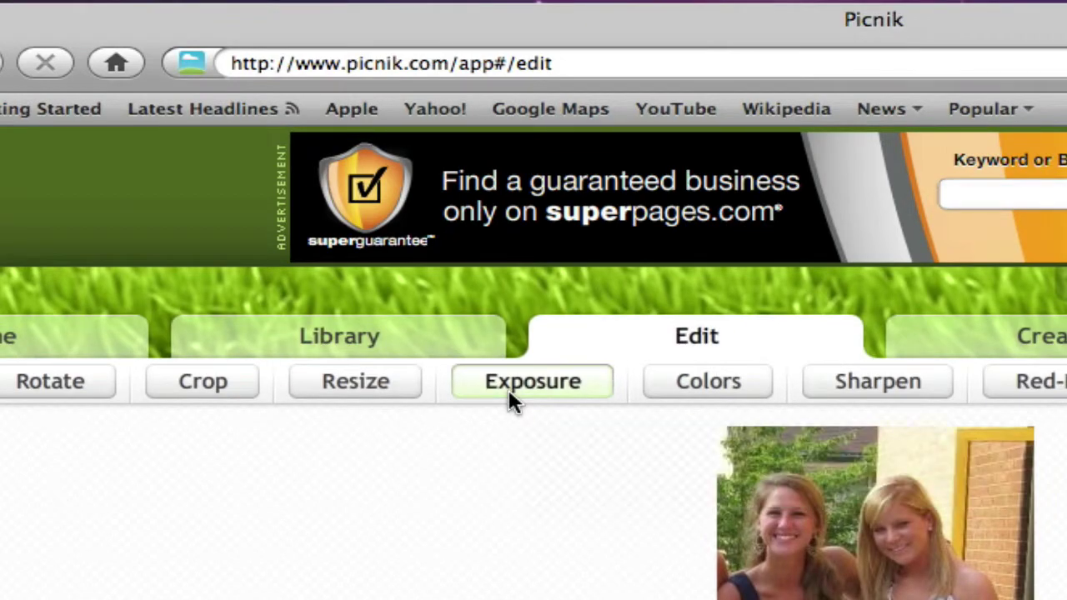
Apply an Exposure adjustment with exposure -6 and contrast 17
click(498, 377)
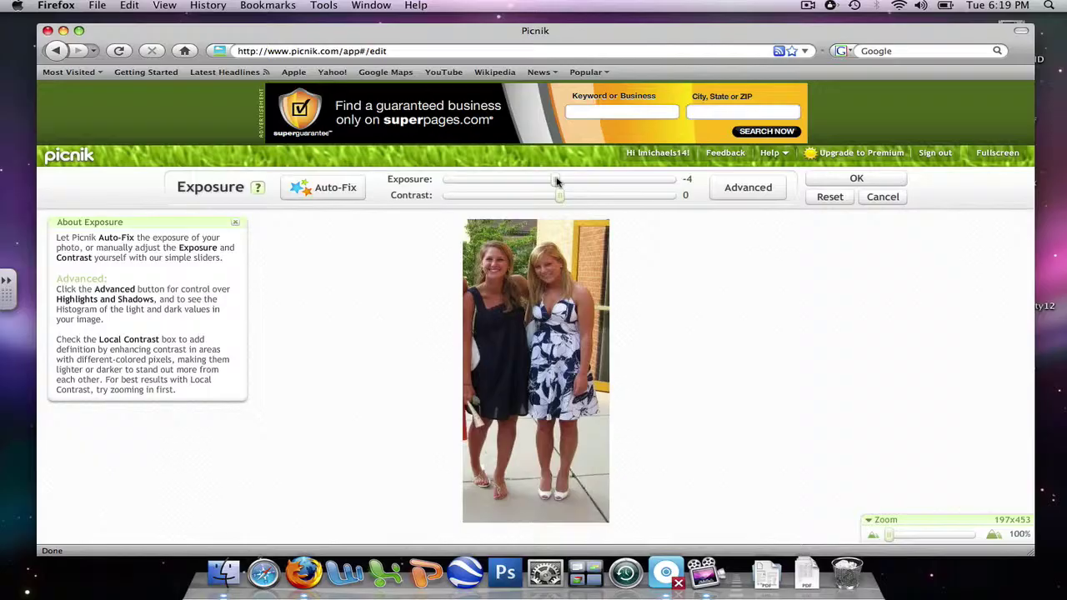
drag(559, 182, 541, 183)
drag(548, 119, 533, 120)
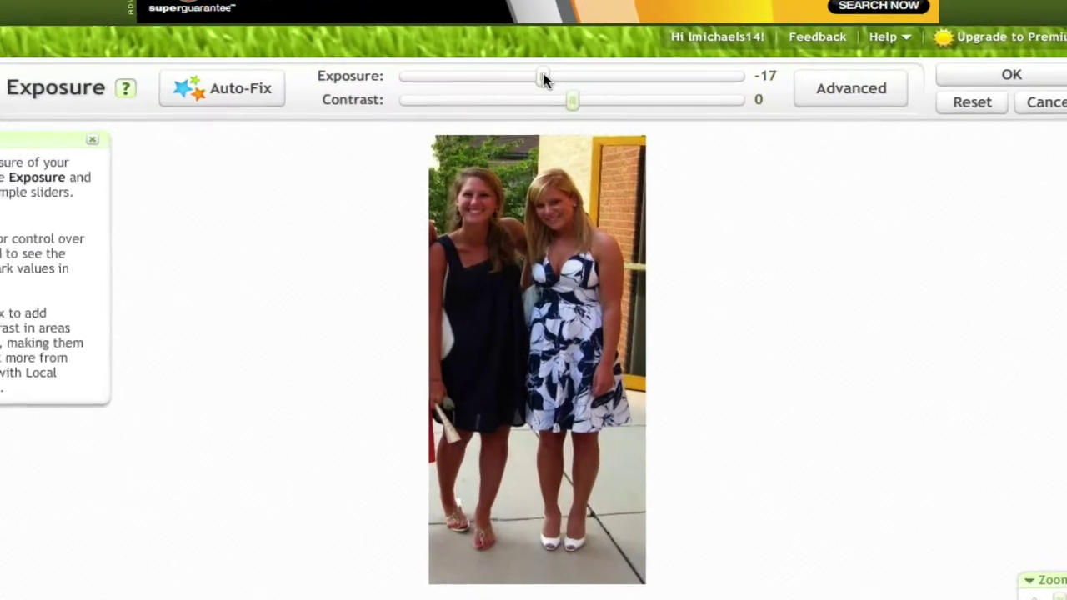
drag(533, 23, 569, 33)
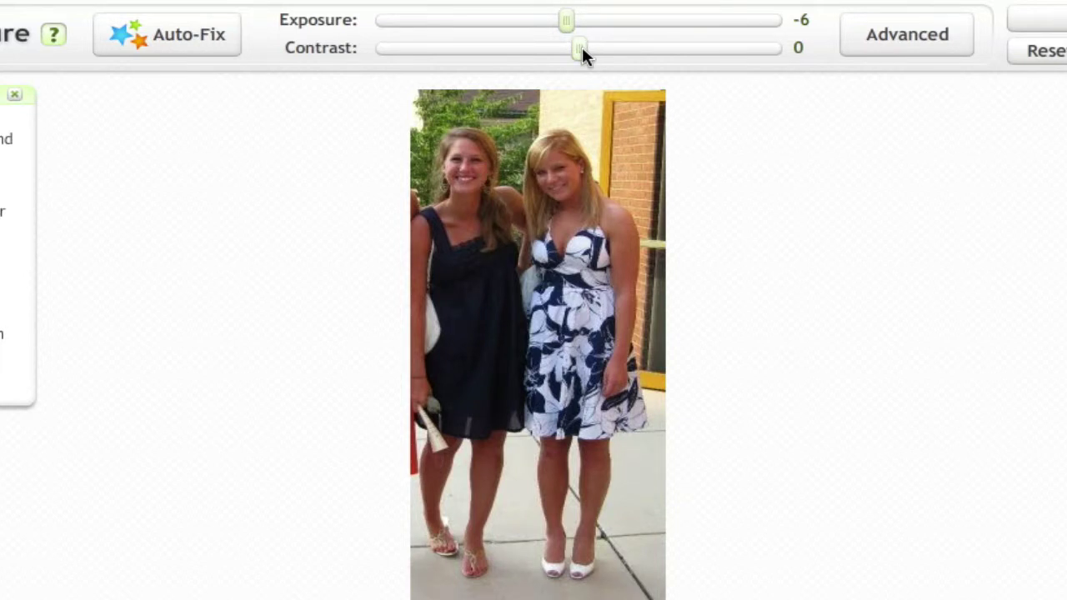
mouse_move(589, 51)
mouse_down()
mouse_move(774, 49)
mouse_move(409, 50)
mouse_move(570, 50)
mouse_up()
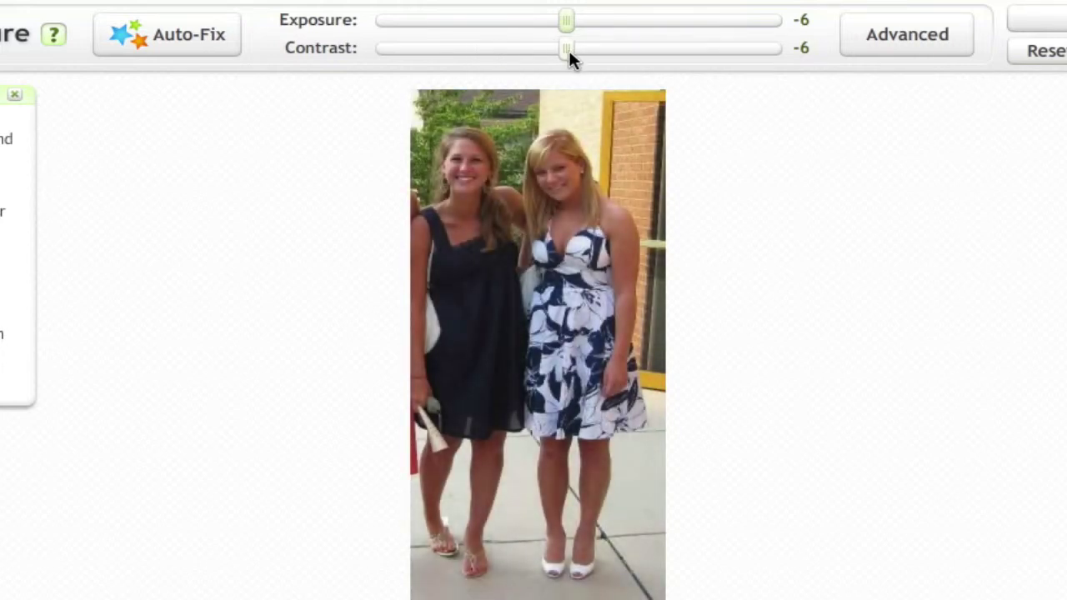
drag(582, 55, 616, 53)
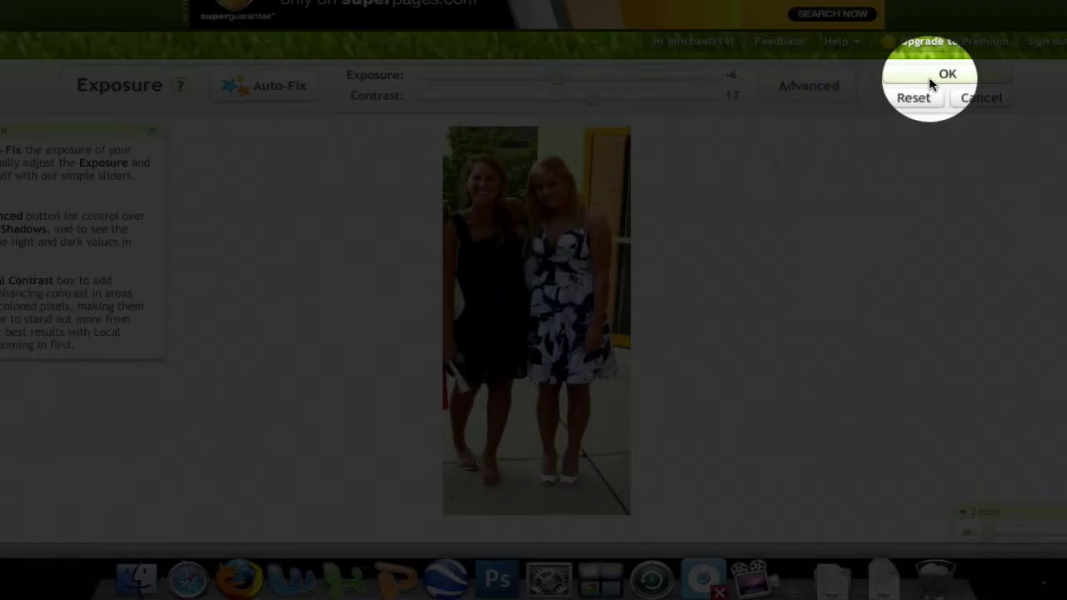
click(930, 79)
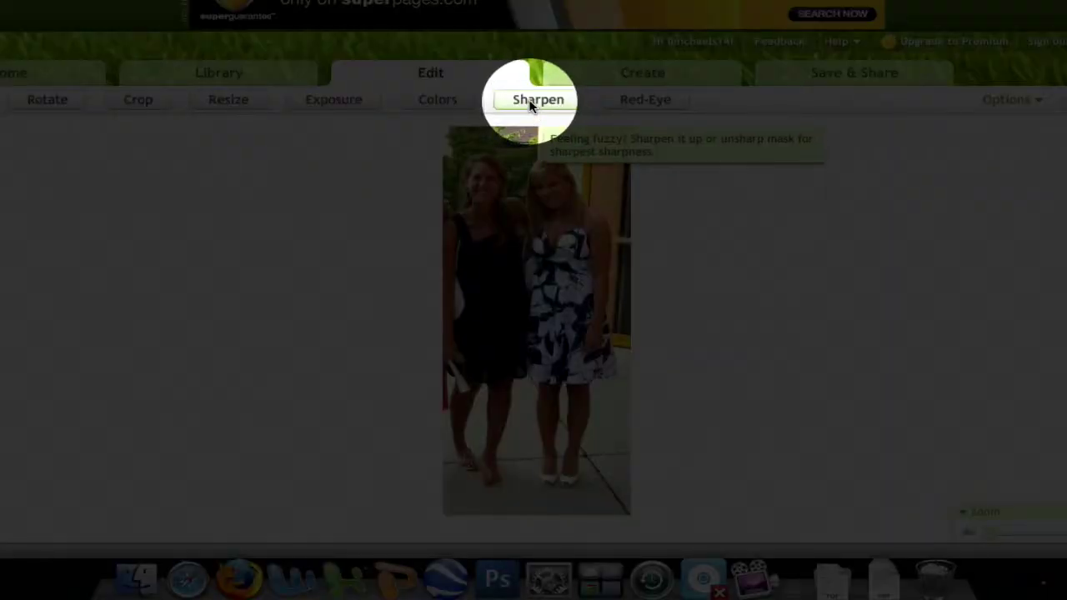
Sharpen the photo with a subtle sharpness setting of 6
click(530, 104)
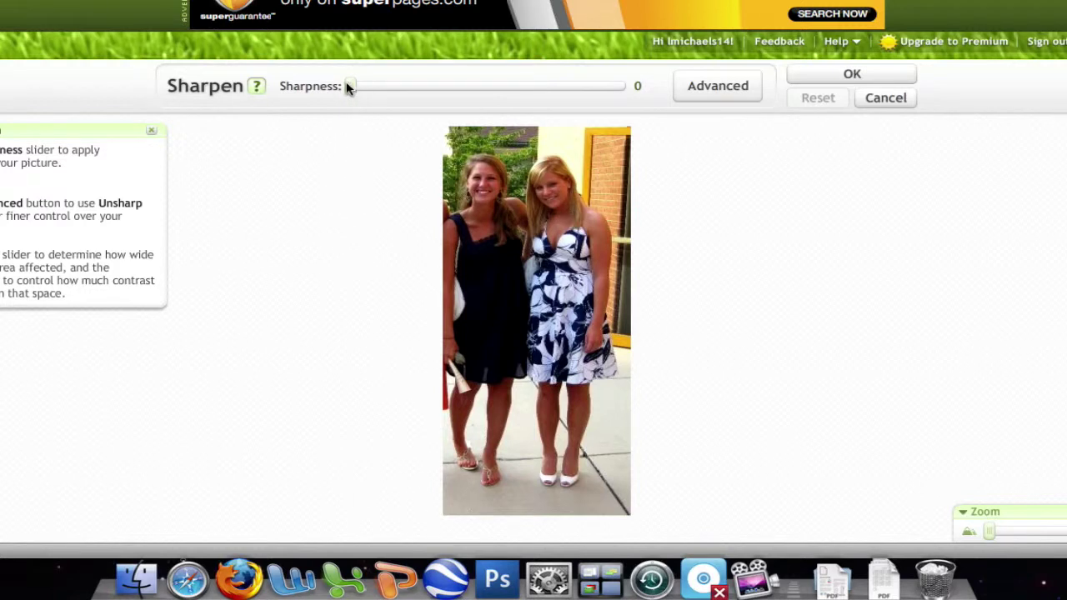
drag(349, 86, 672, 88)
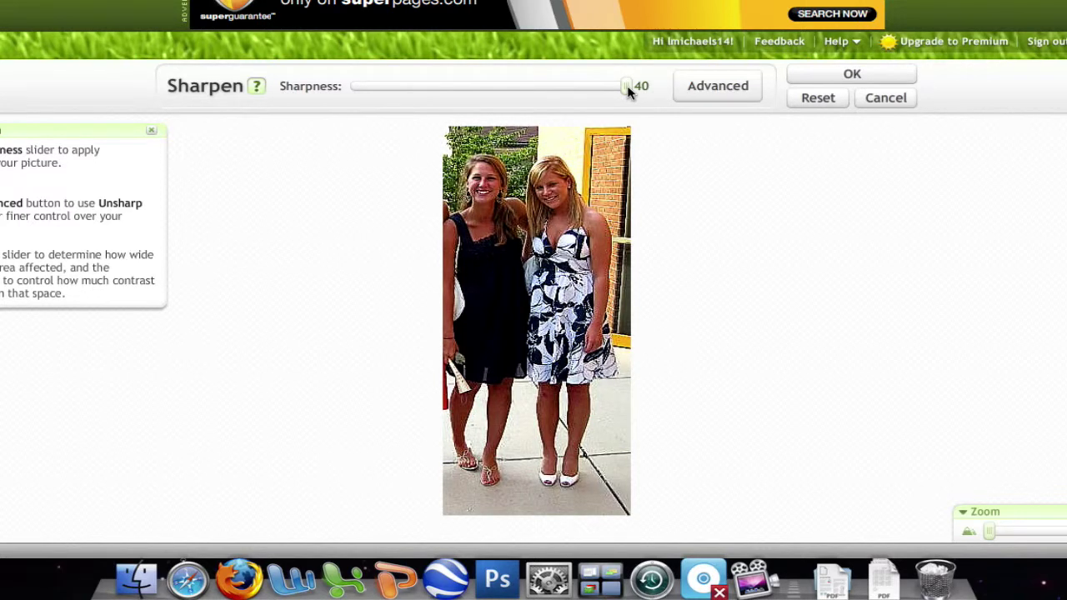
drag(629, 89, 401, 90)
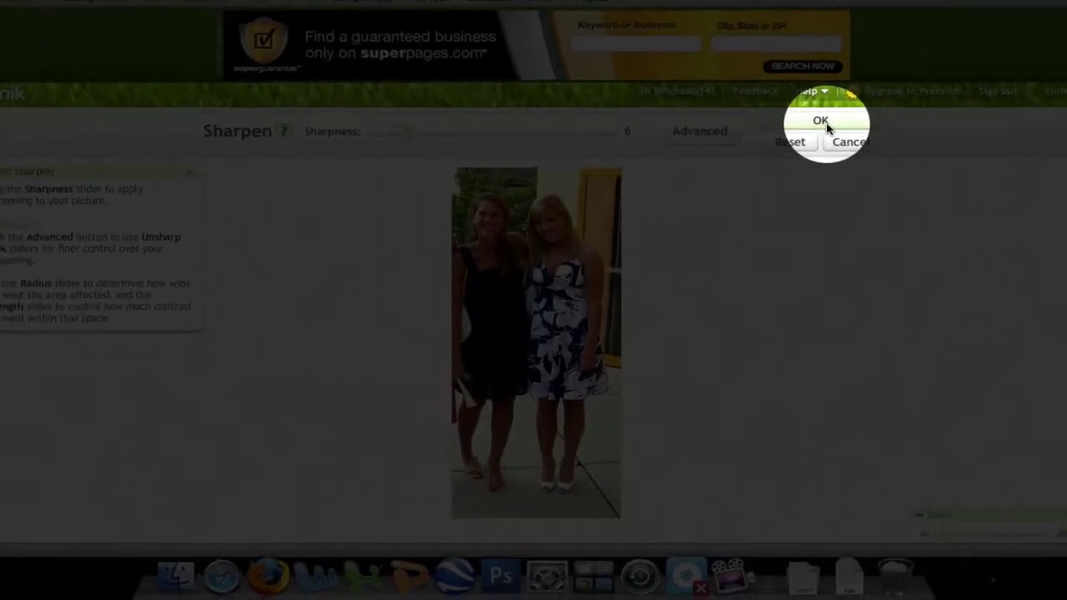
click(826, 123)
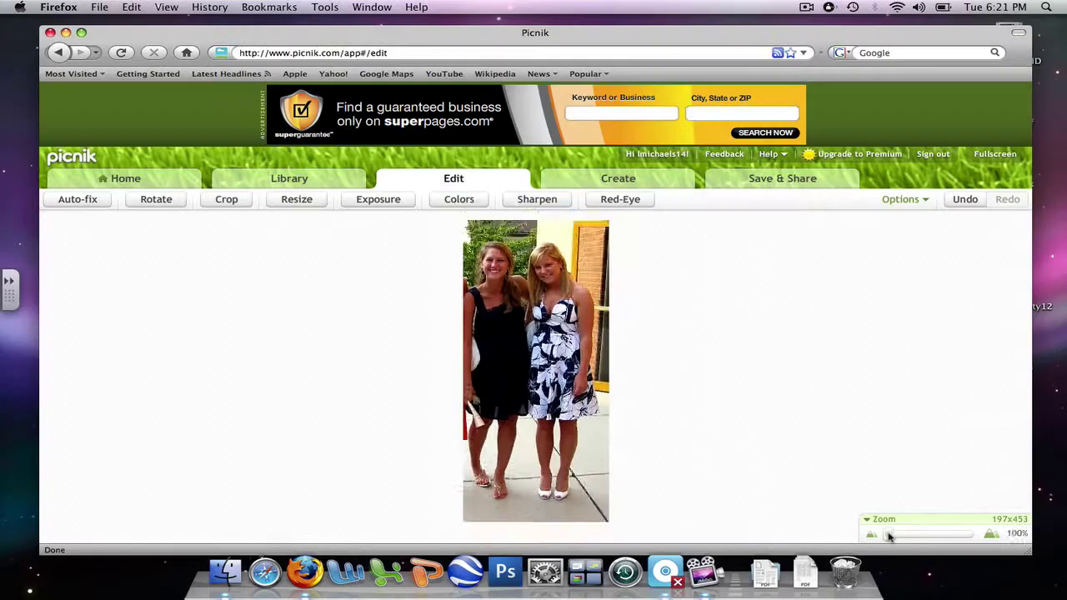
drag(888, 537, 900, 534)
drag(567, 319, 558, 449)
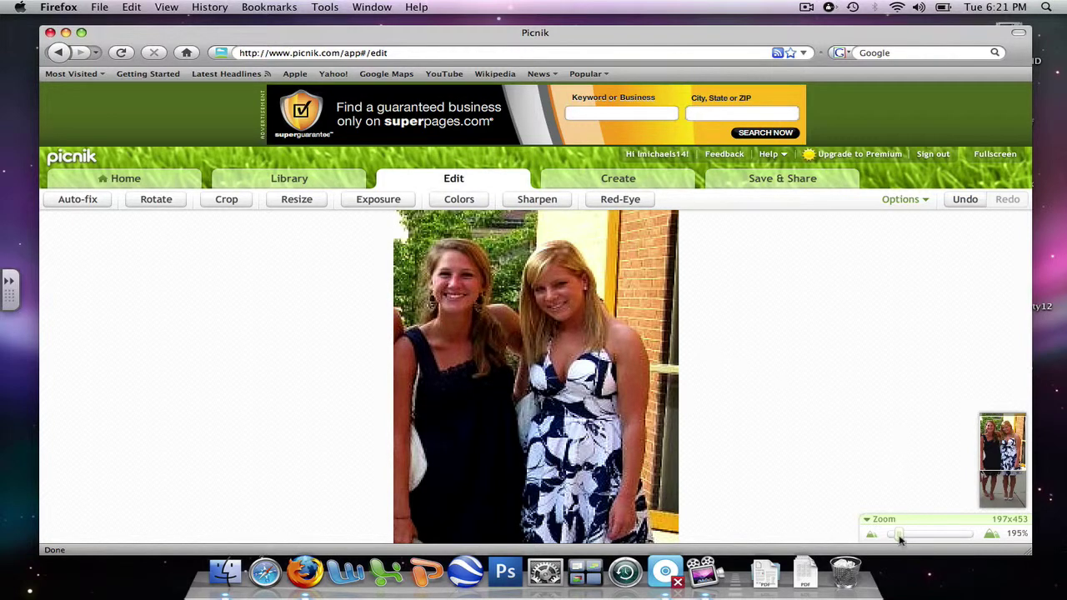
drag(899, 537, 885, 538)
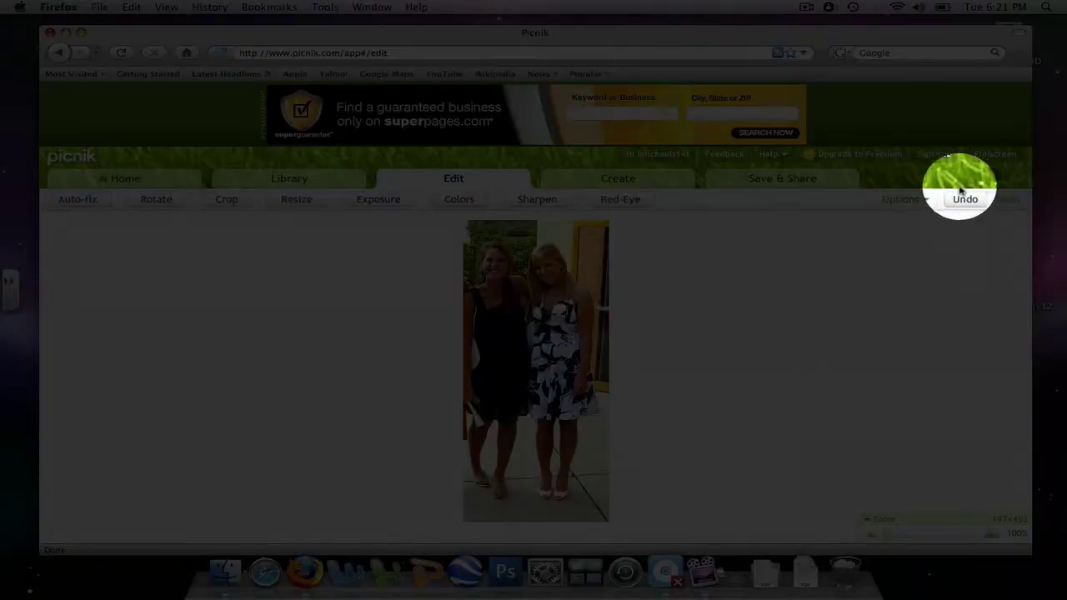